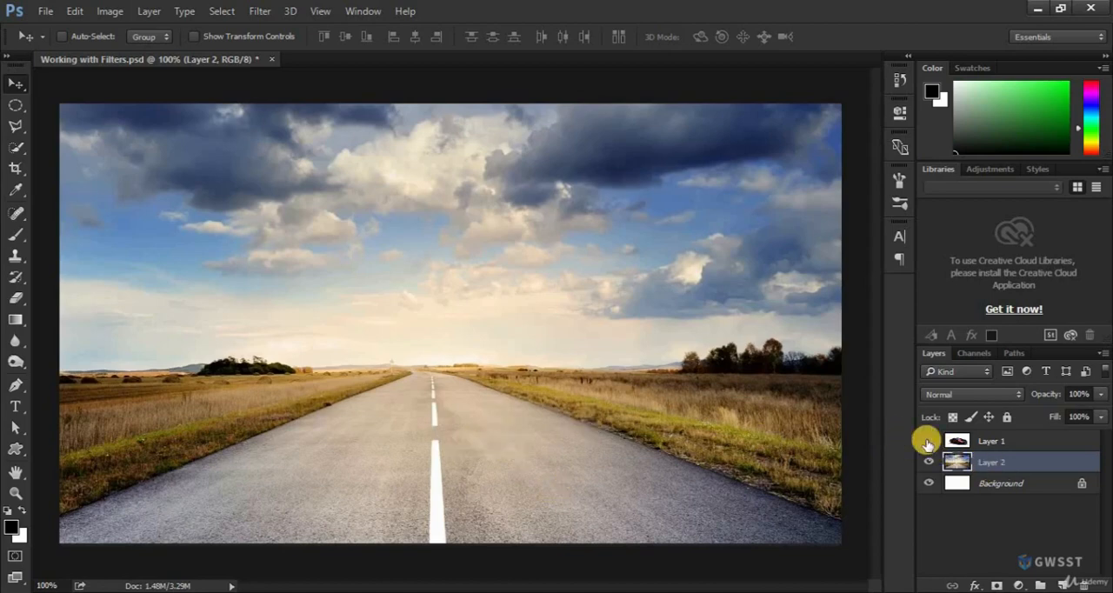
Make the car layer visible and set its blend mode to Multiply so it blends over the road
{"action": "left_click", "coordinate": [929, 441]}
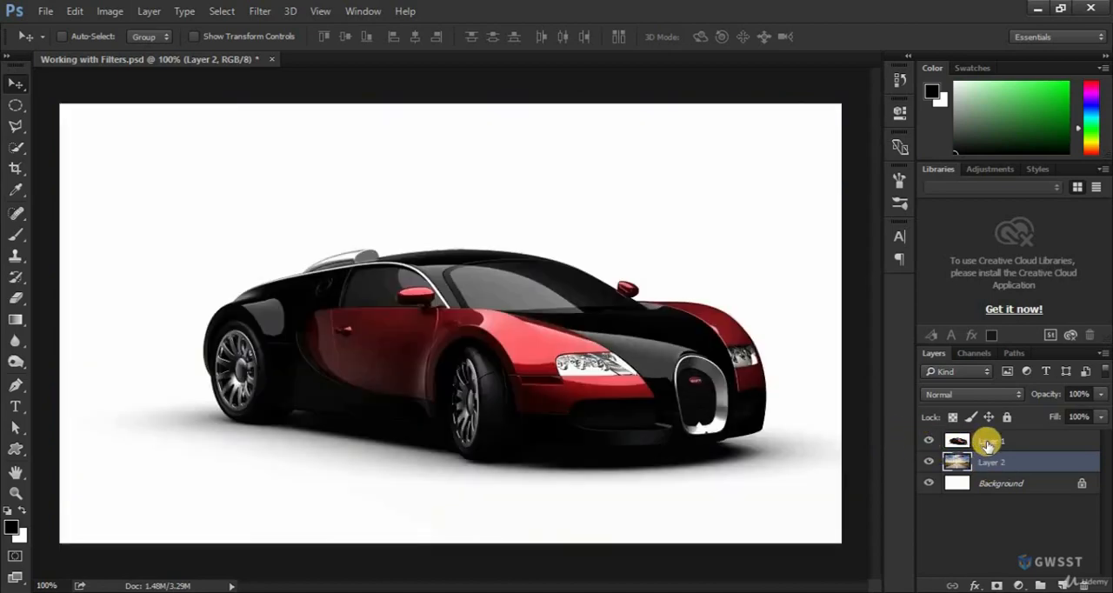
{"action": "left_click", "coordinate": [987, 443]}
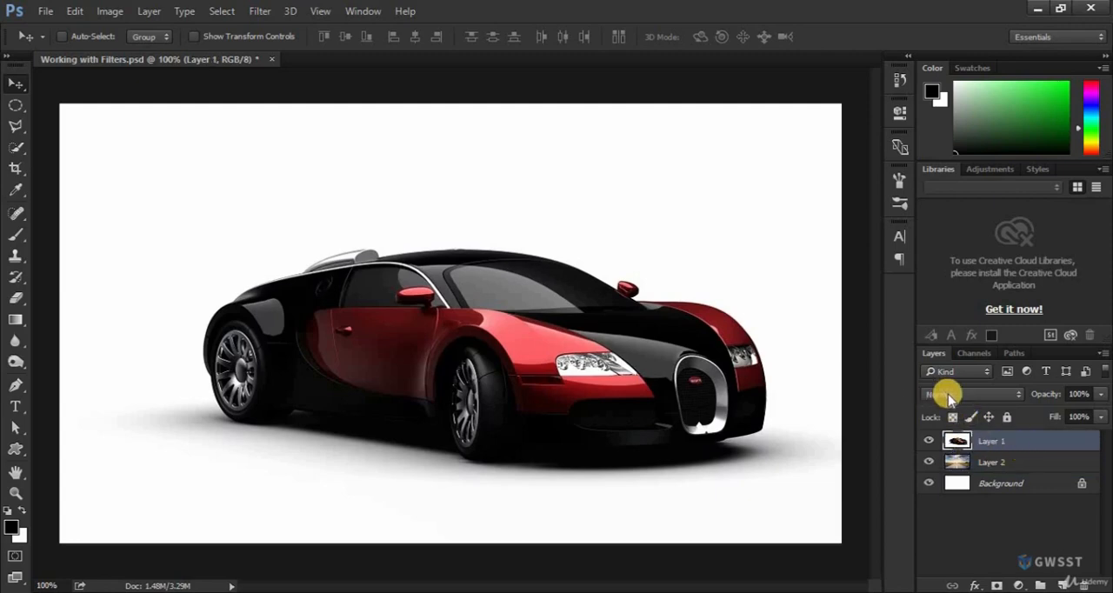
{"action": "left_click", "coordinate": [951, 397]}
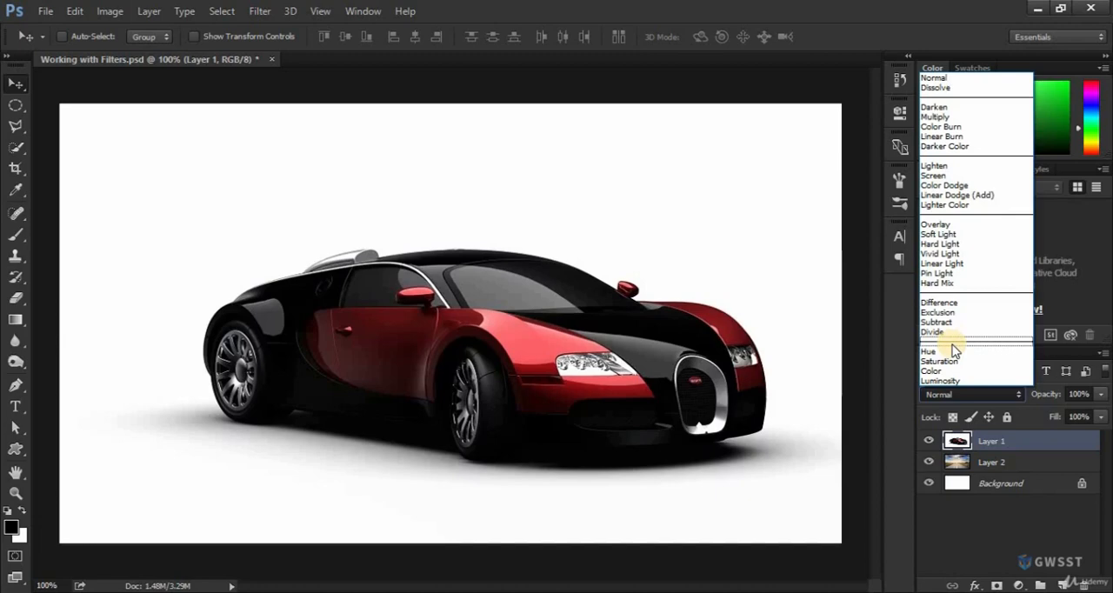
{"action": "left_click", "coordinate": [938, 118]}
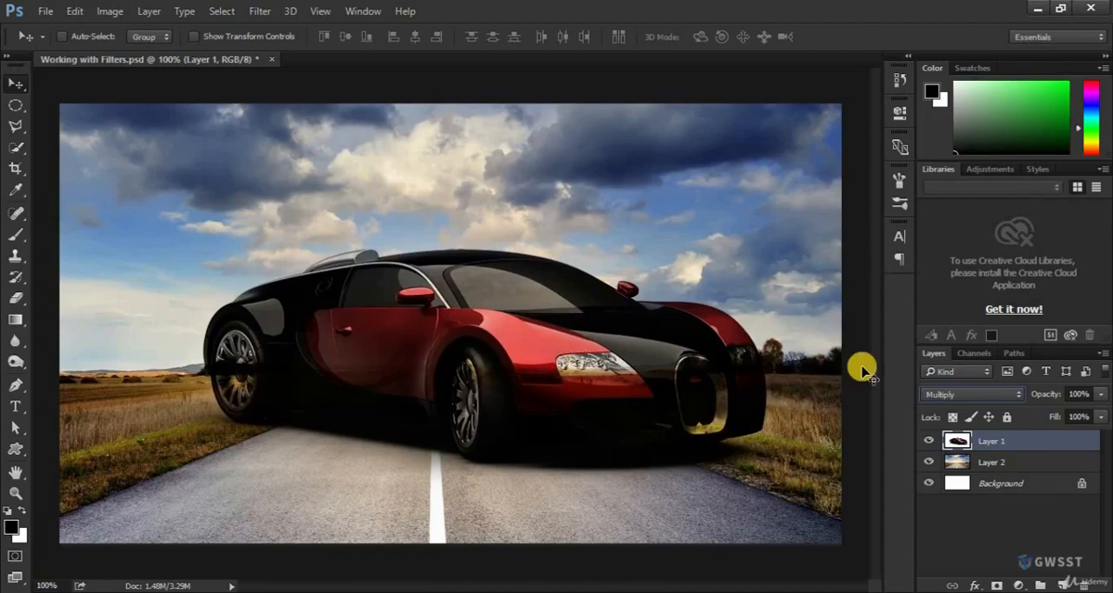
Convert the car layer to a smart object and scale it down proportionally to about 39%
{"action": "right_click", "coordinate": [1014, 443]}
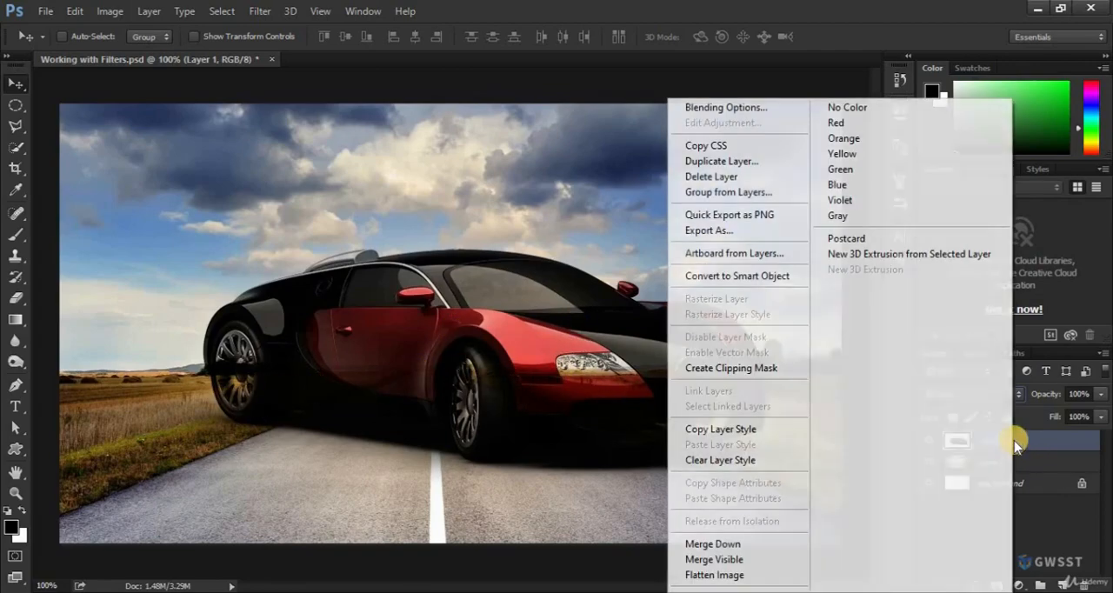
{"action": "left_click", "coordinate": [752, 280]}
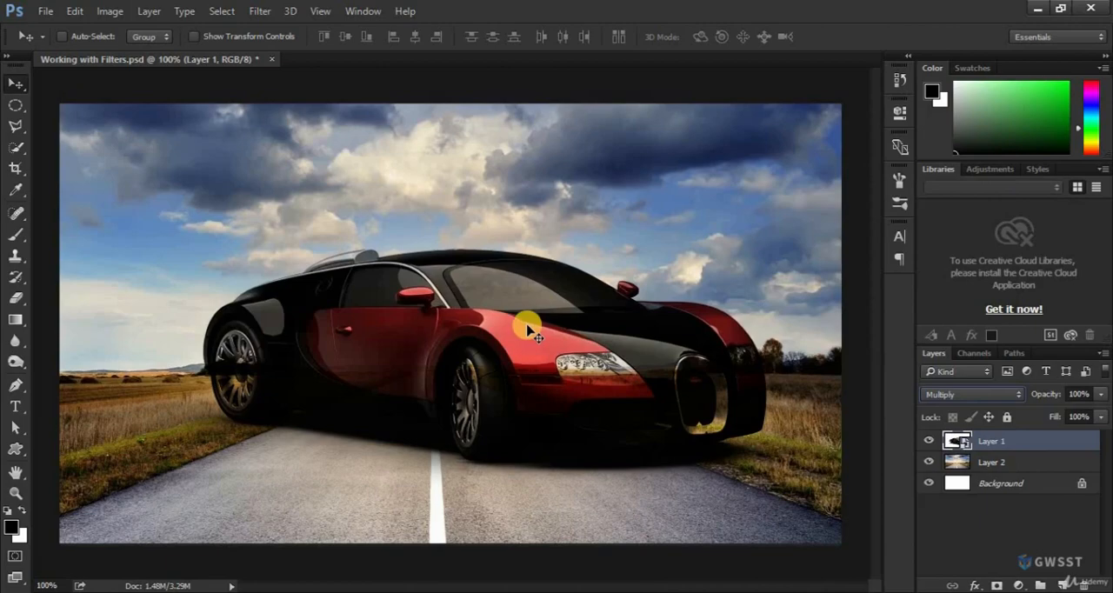
{"action": "key", "text": "ctrl+t"}
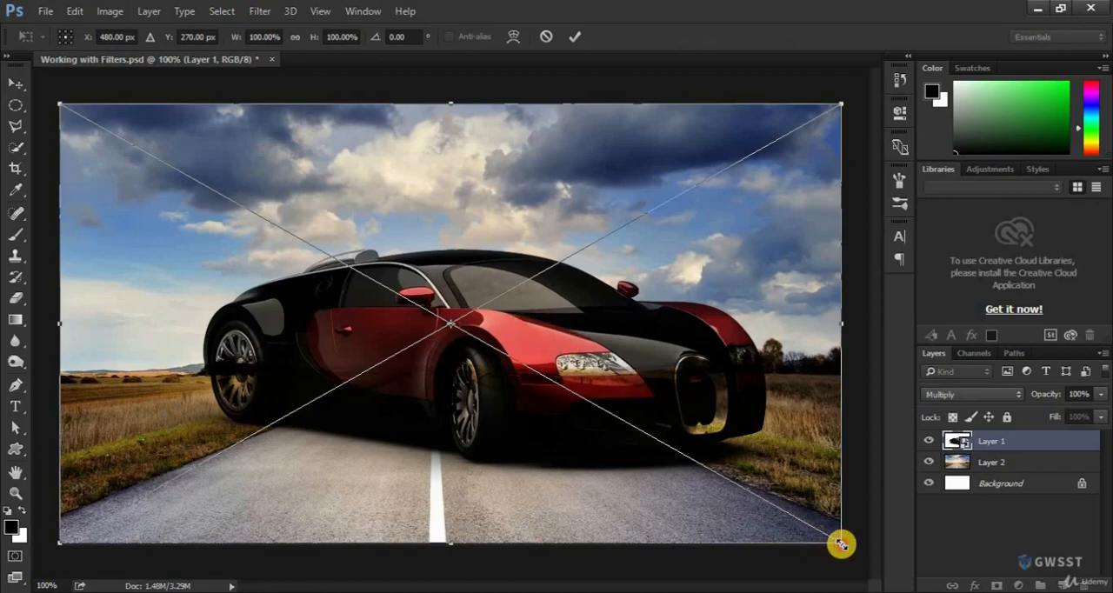
{"action": "left_click_drag", "start_coordinate": [841, 543], "coordinate": [605, 403]}
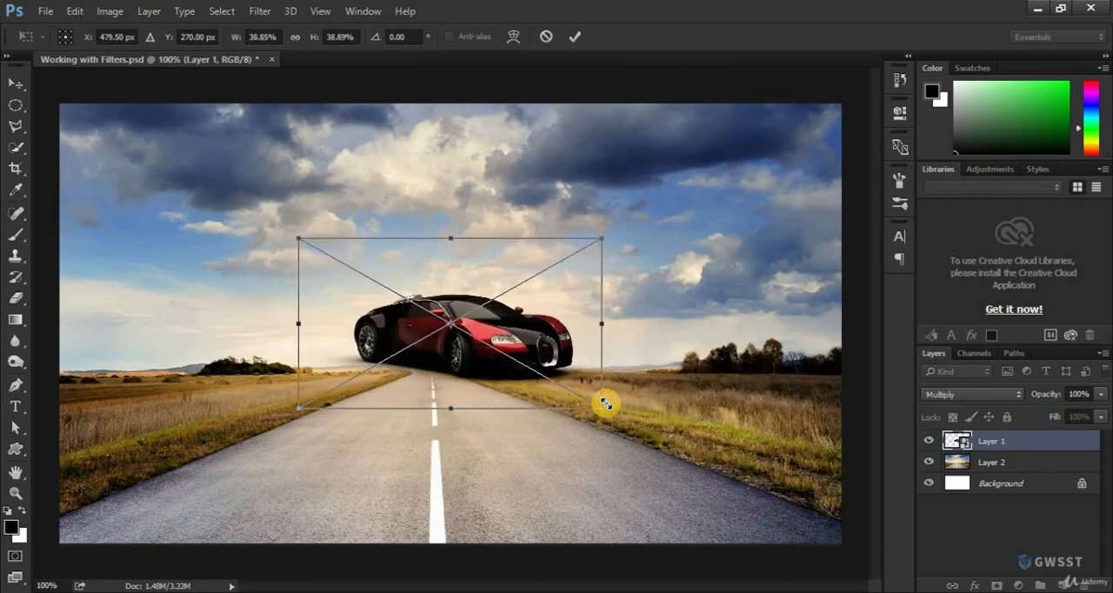
{"action": "key", "text": "Return"}
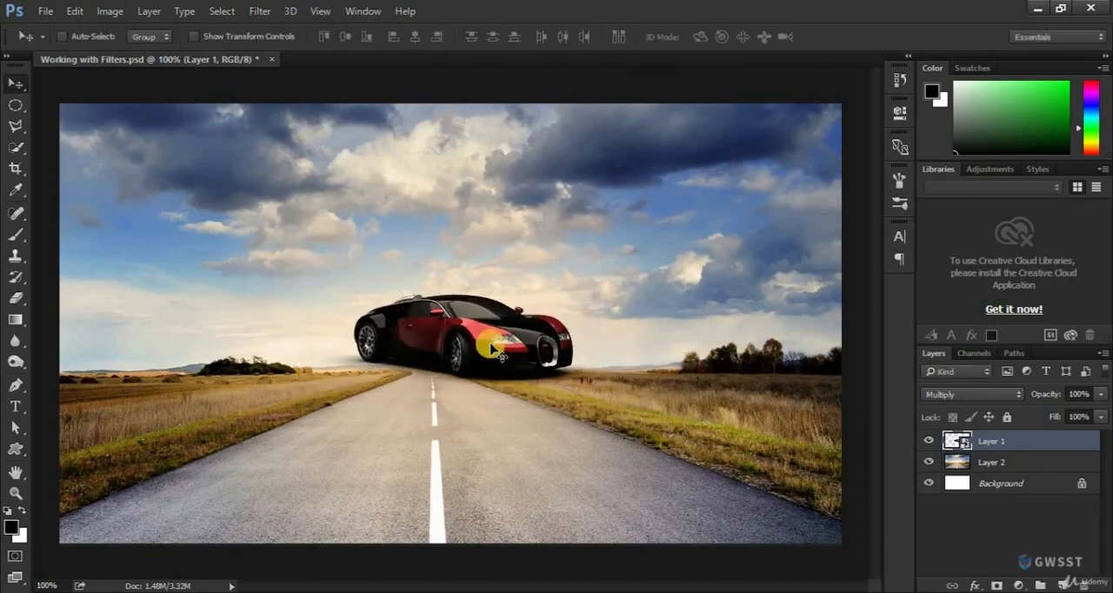
Move the car down onto the road and rescale it proportionally to about 61%
{"action": "left_click_drag", "start_coordinate": [488, 341], "coordinate": [481, 465]}
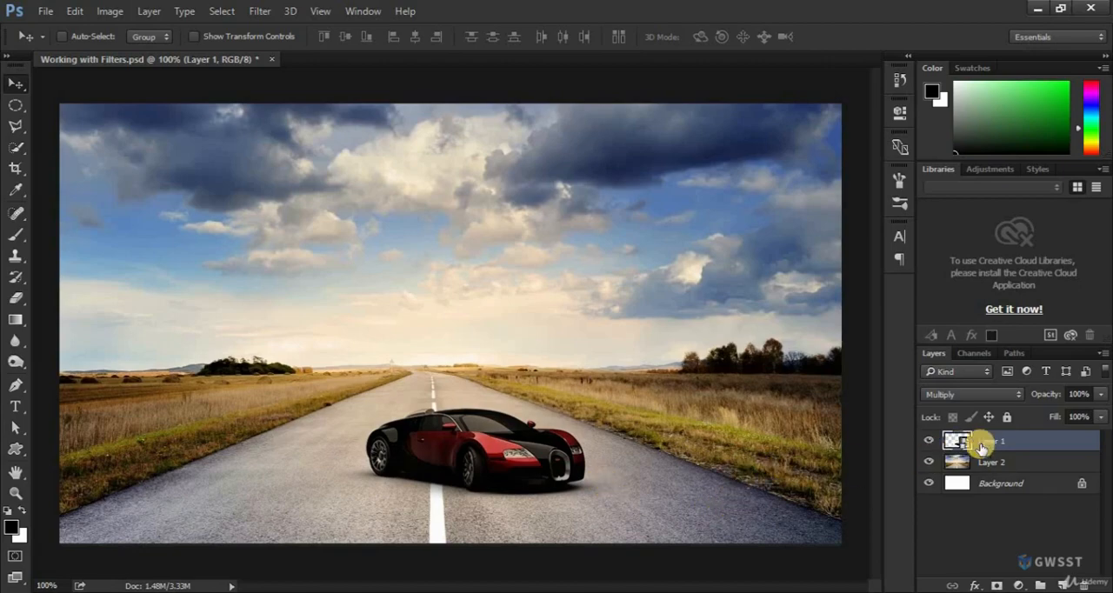
{"action": "key", "text": "ctrl+t"}
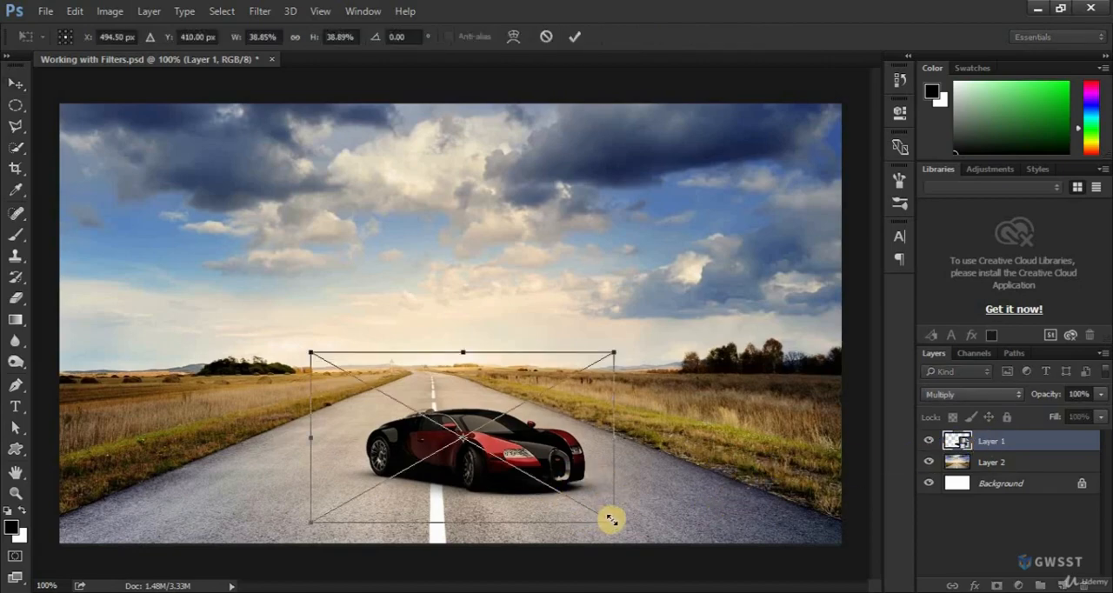
{"action": "left_click_drag", "start_coordinate": [613, 522], "coordinate": [719, 564]}
{"action": "left_click_drag", "start_coordinate": [586, 506], "coordinate": [584, 491]}
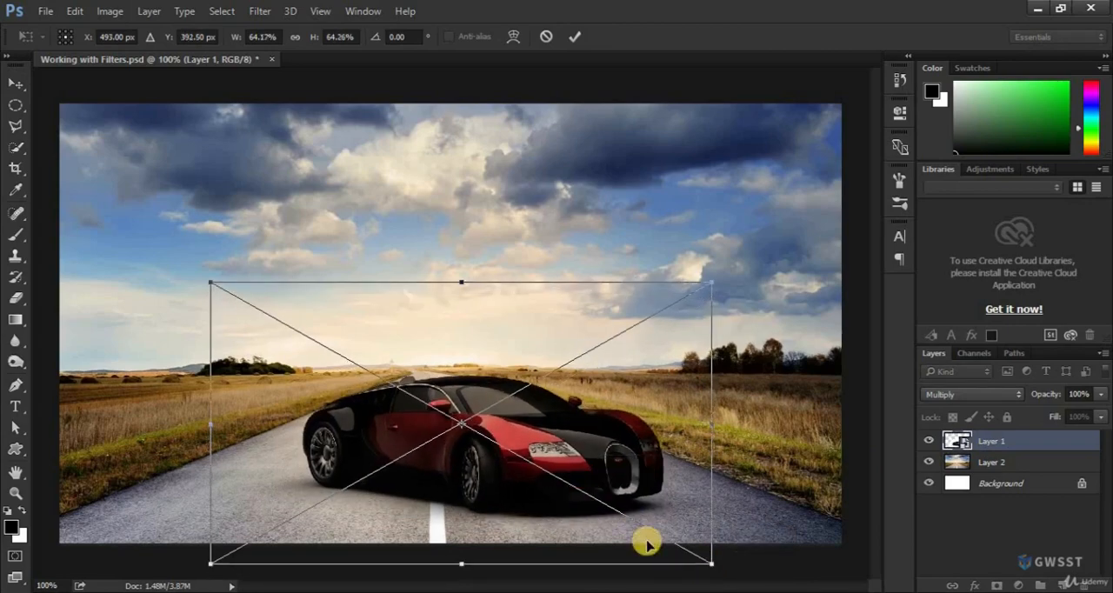
{"action": "left_click_drag", "start_coordinate": [710, 565], "coordinate": [699, 561]}
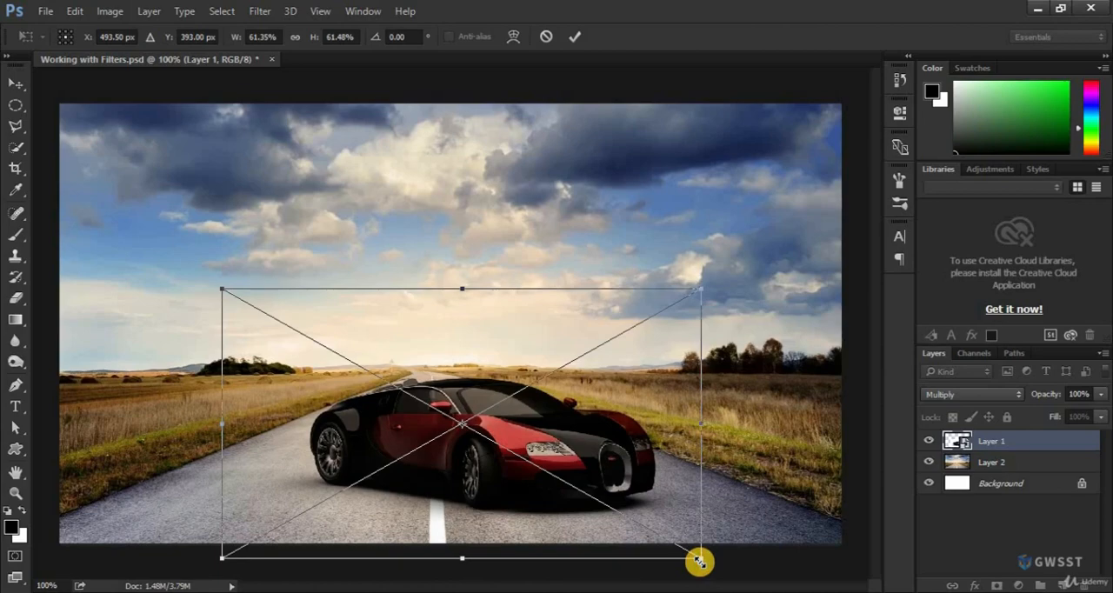
{"action": "key", "text": "Return"}
{"action": "mouse_move", "coordinate": [539, 474]}
{"action": "left_mouse_down"}
{"action": "mouse_move", "coordinate": [526, 481]}
{"action": "mouse_move", "coordinate": [481, 463]}
{"action": "mouse_move", "coordinate": [544, 468]}
{"action": "left_mouse_up"}
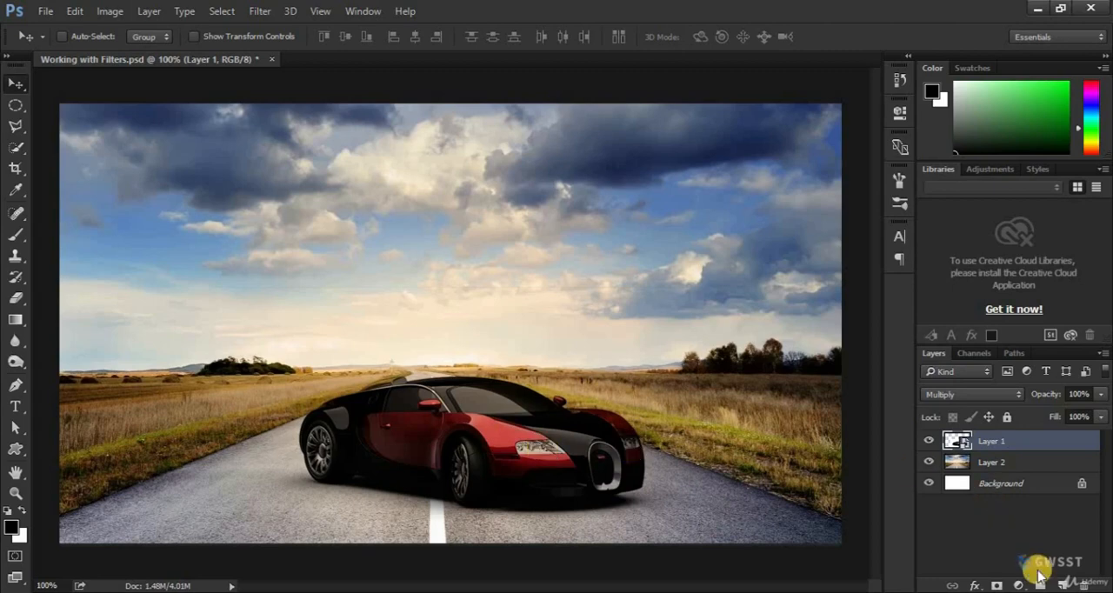
Add a new layer above the car and fill it with black using the Paint Bucket
{"action": "left_click", "coordinate": [1065, 584]}
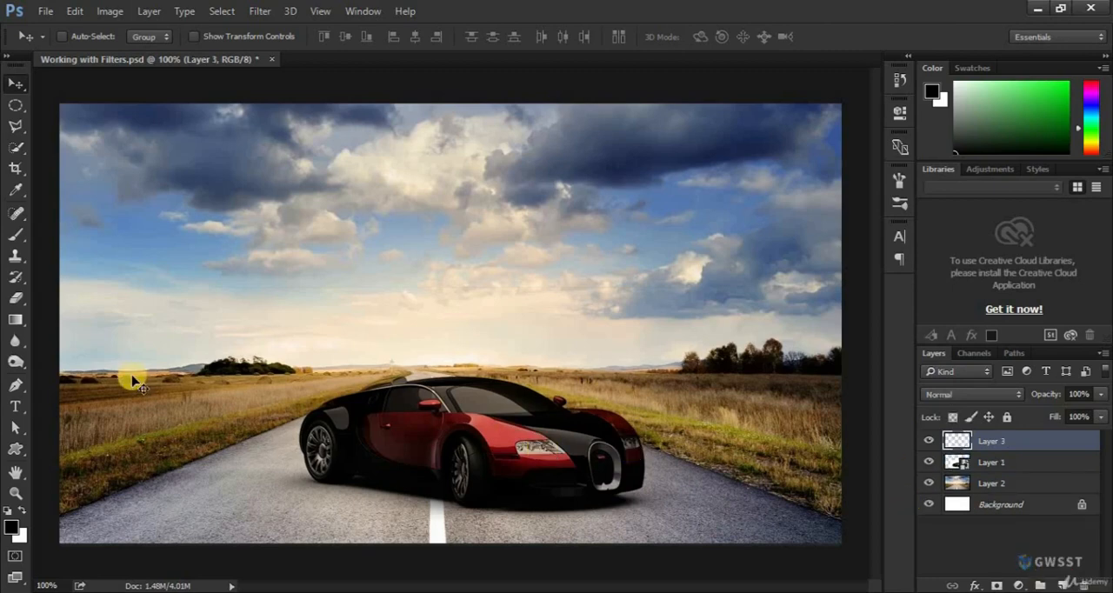
{"action": "left_click", "coordinate": [11, 527]}
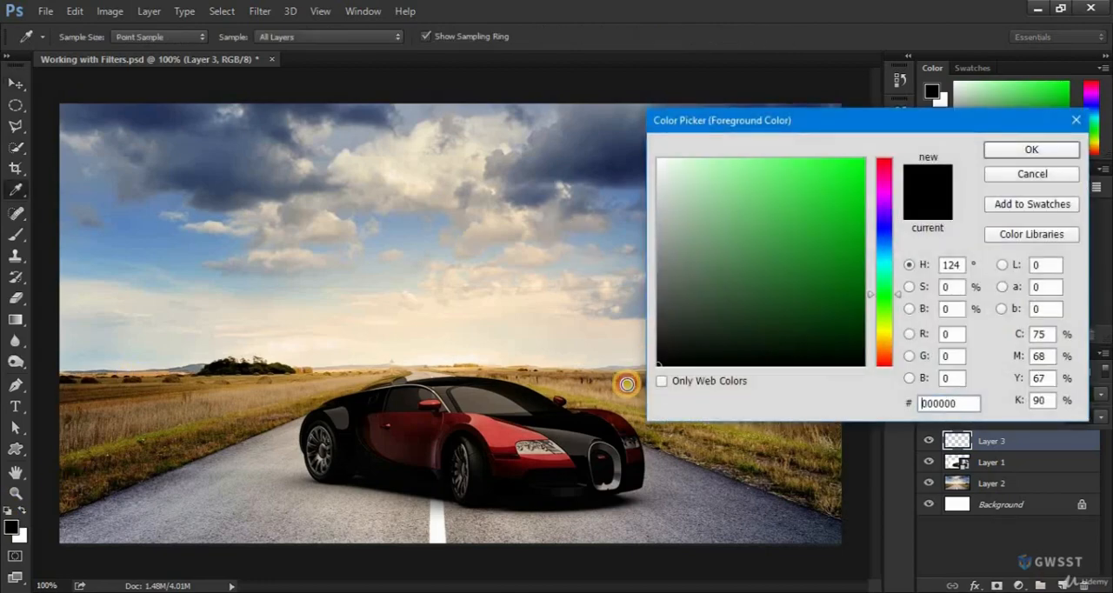
{"action": "left_click", "coordinate": [1009, 152]}
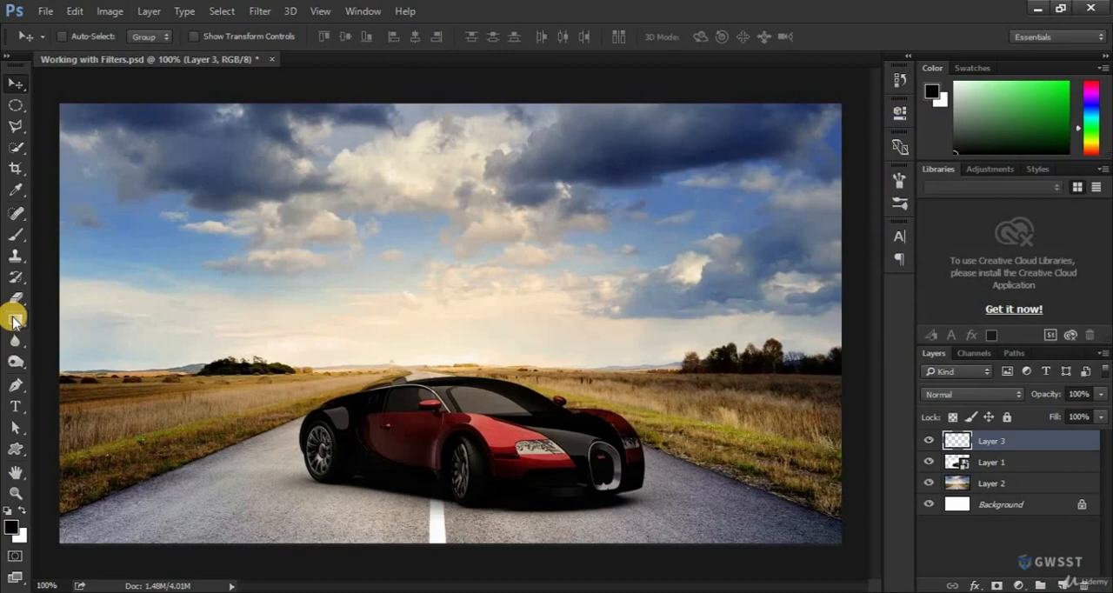
{"action": "mouse_move", "coordinate": [13, 319]}
{"action": "left_mouse_down"}
{"action": "mouse_move", "coordinate": [75, 319]}
{"action": "mouse_move", "coordinate": [77, 336]}
{"action": "left_mouse_up"}
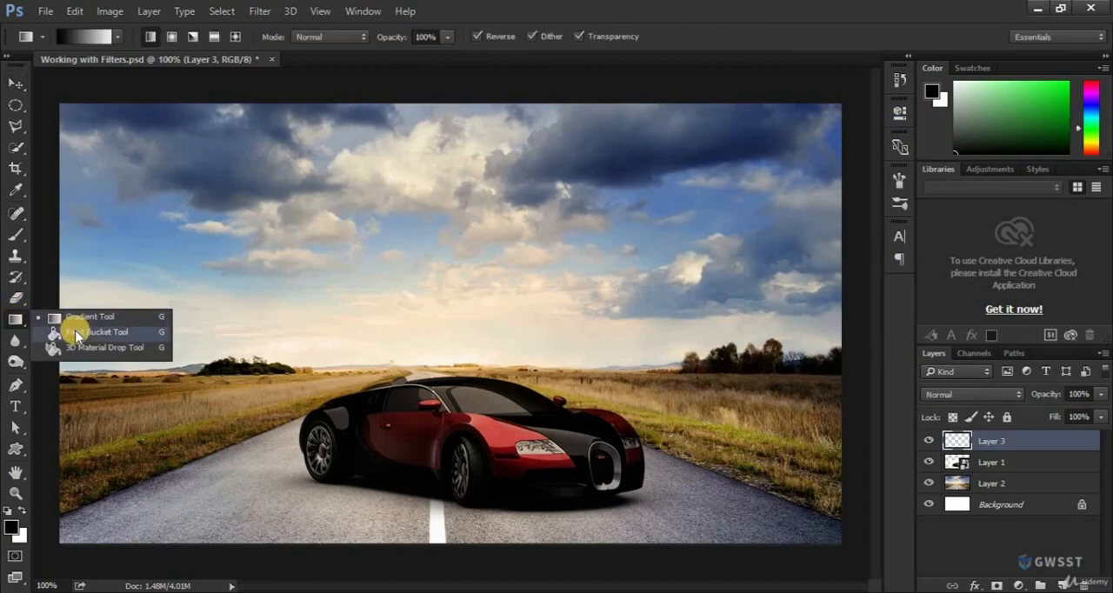
{"action": "left_click", "coordinate": [117, 316]}
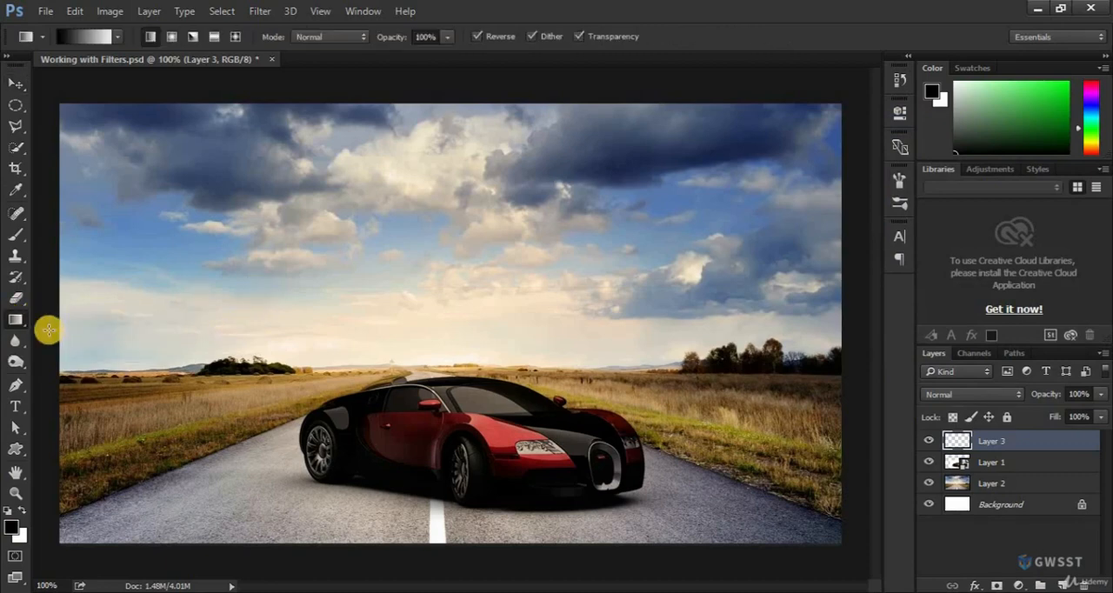
{"action": "left_click_drag", "start_coordinate": [14, 319], "coordinate": [54, 333]}
{"action": "left_click", "coordinate": [345, 296]}
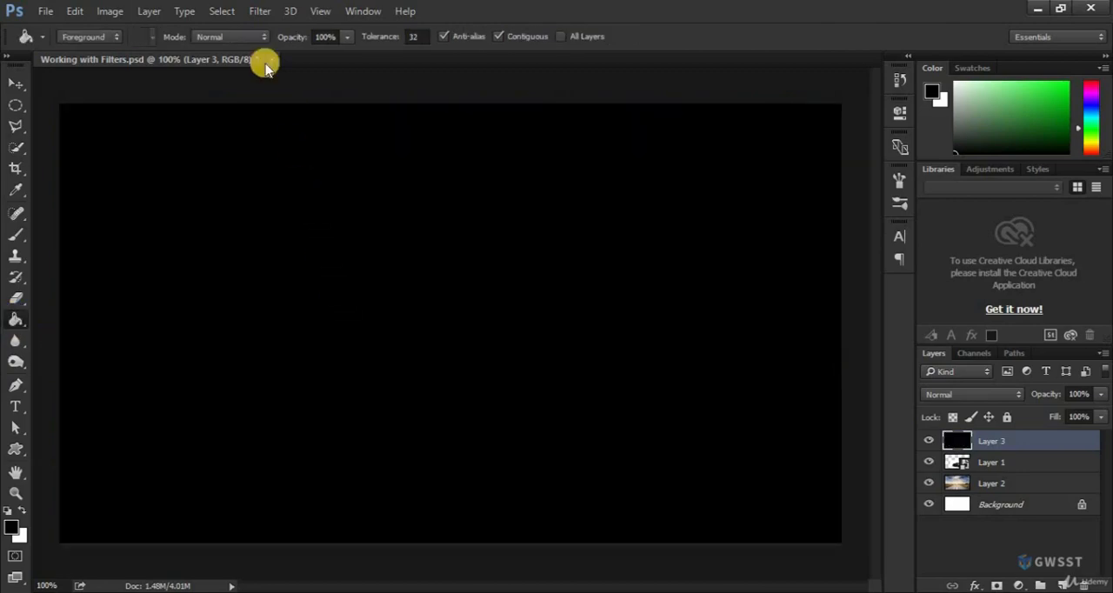
Open the Lens Flare render filter for the black layer
{"action": "left_click", "coordinate": [258, 12]}
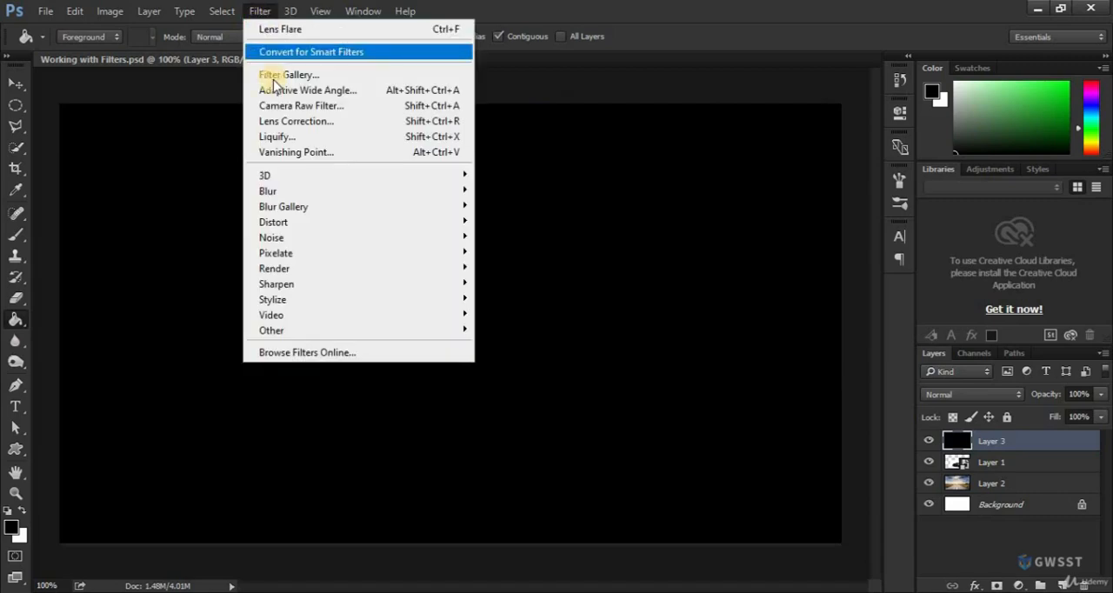
{"action": "mouse_move", "coordinate": [327, 191]}
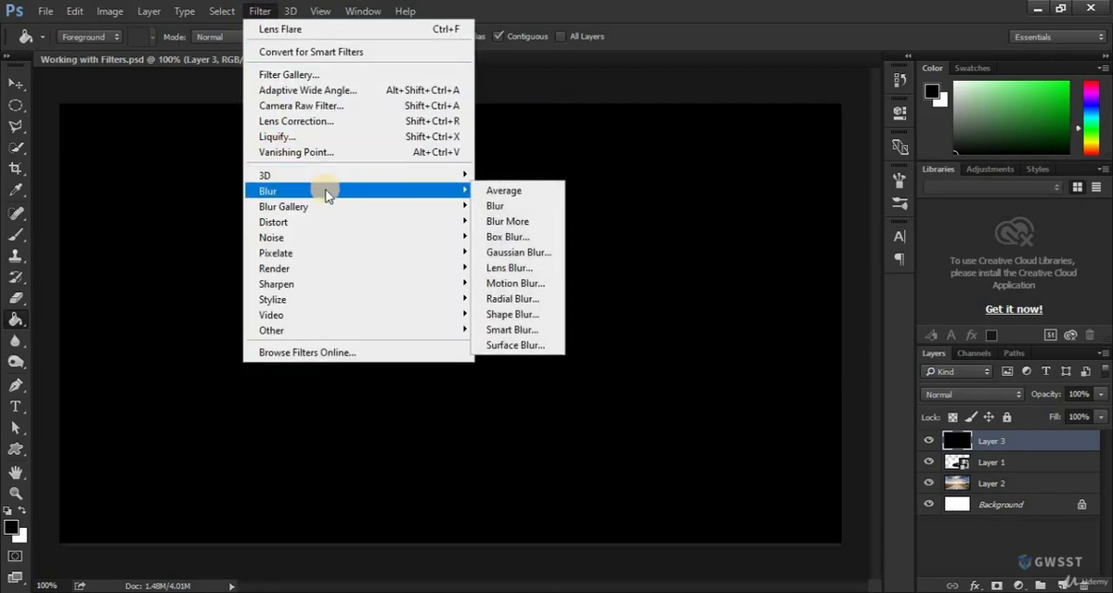
{"action": "mouse_move", "coordinate": [322, 251]}
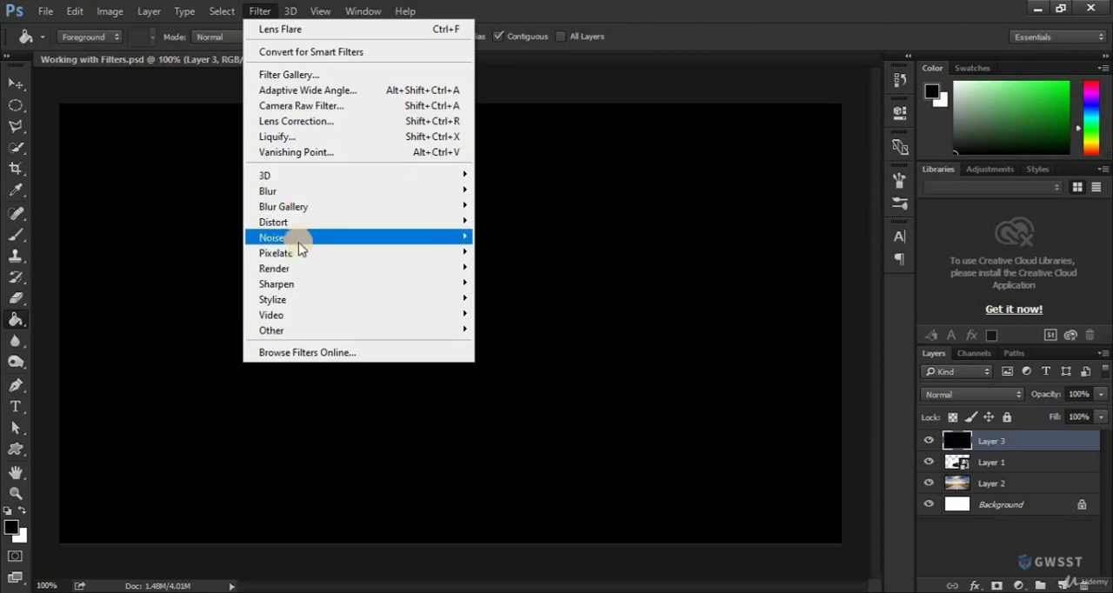
{"action": "mouse_move", "coordinate": [277, 271]}
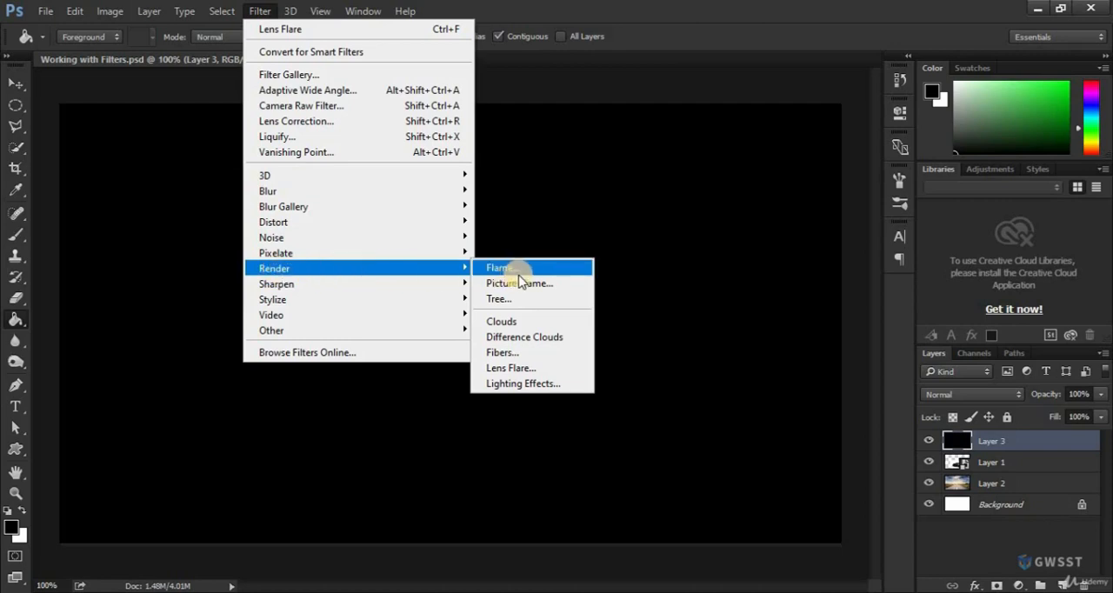
{"action": "left_click", "coordinate": [508, 368]}
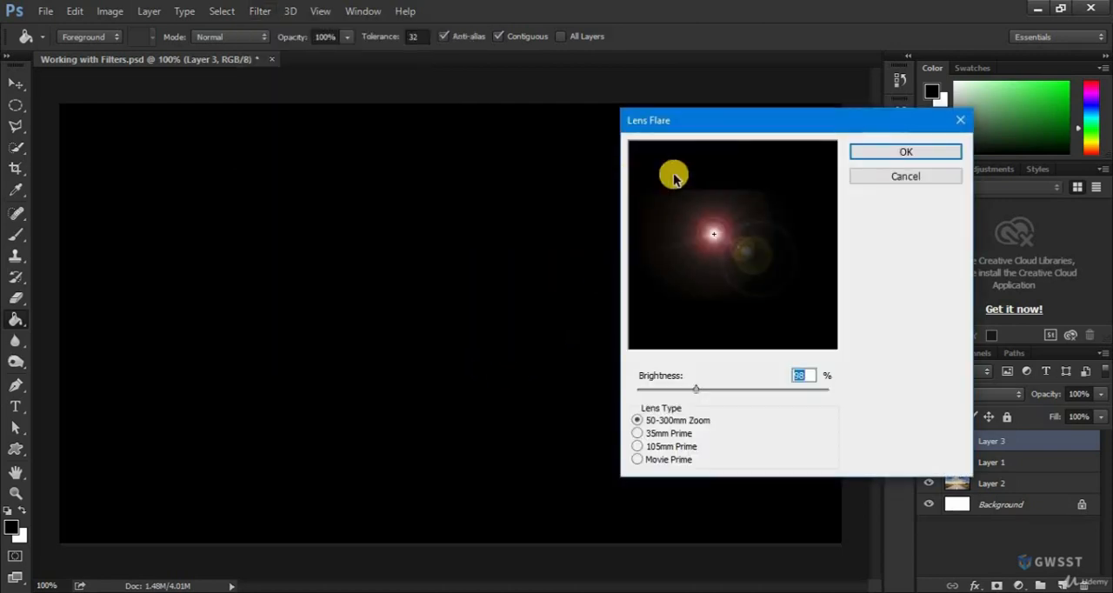
{"action": "left_click_drag", "start_coordinate": [728, 128], "coordinate": [533, 117]}
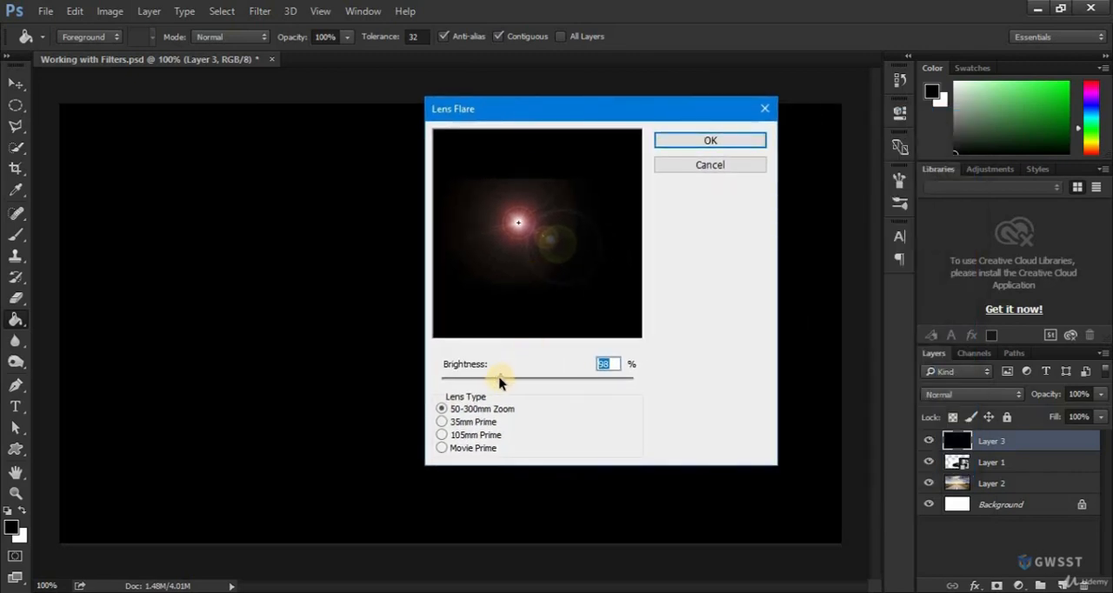
Compare the lens types, return to 50-300mm Zoom, and apply the flare at 79% brightness
{"action": "mouse_move", "coordinate": [501, 380]}
{"action": "left_mouse_down"}
{"action": "mouse_move", "coordinate": [472, 380]}
{"action": "mouse_move", "coordinate": [514, 380]}
{"action": "mouse_move", "coordinate": [464, 380]}
{"action": "mouse_move", "coordinate": [569, 386]}
{"action": "mouse_move", "coordinate": [487, 371]}
{"action": "mouse_move", "coordinate": [497, 376]}
{"action": "left_mouse_up"}
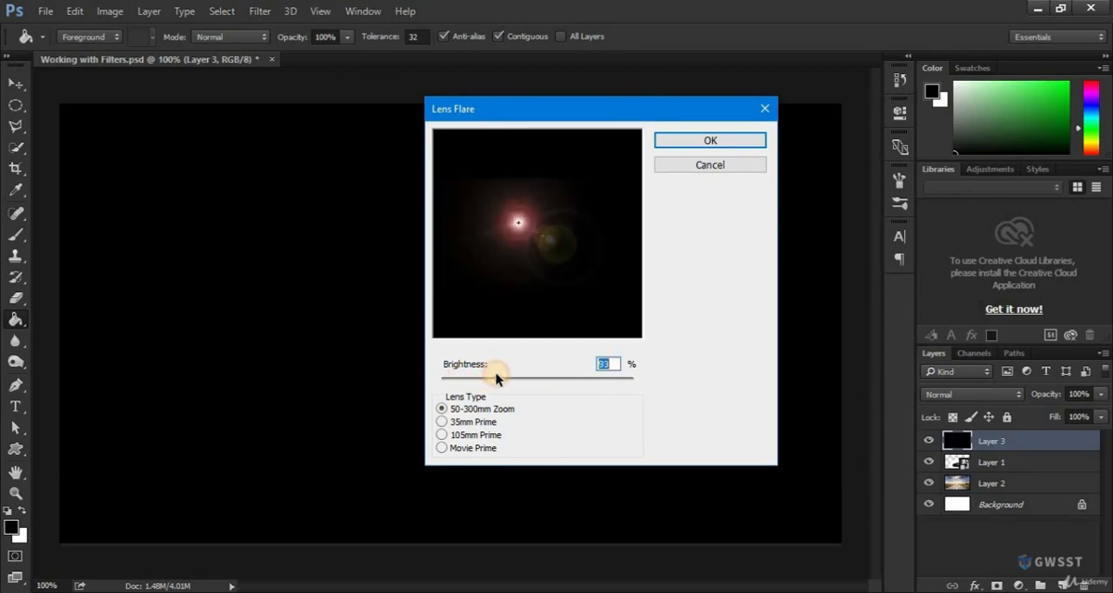
{"action": "left_click", "coordinate": [441, 422]}
{"action": "left_click", "coordinate": [443, 447]}
{"action": "left_click", "coordinate": [442, 435]}
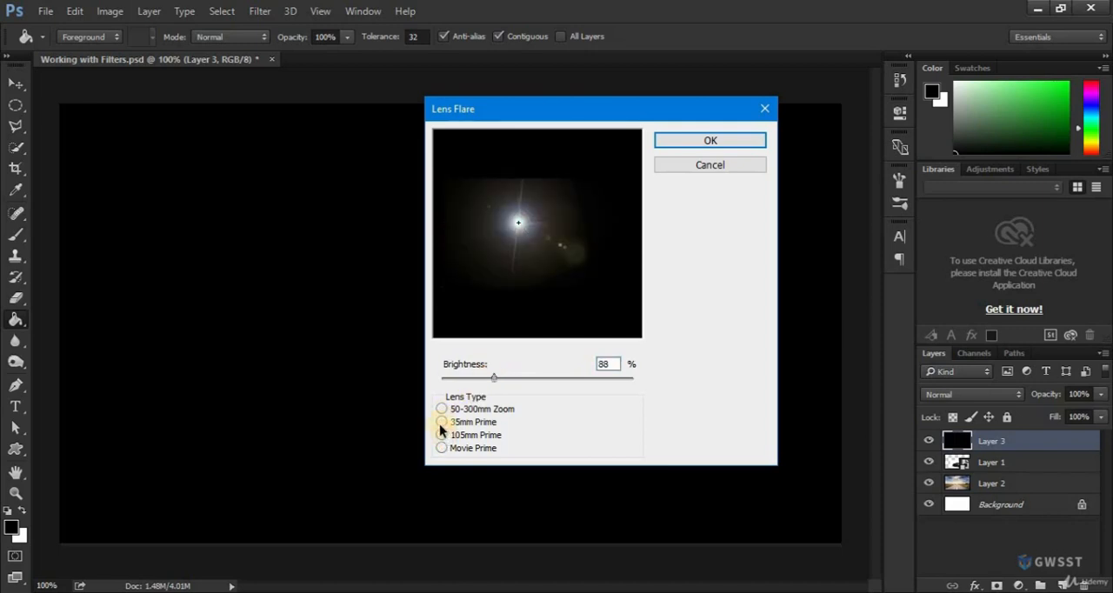
{"action": "left_click", "coordinate": [441, 408]}
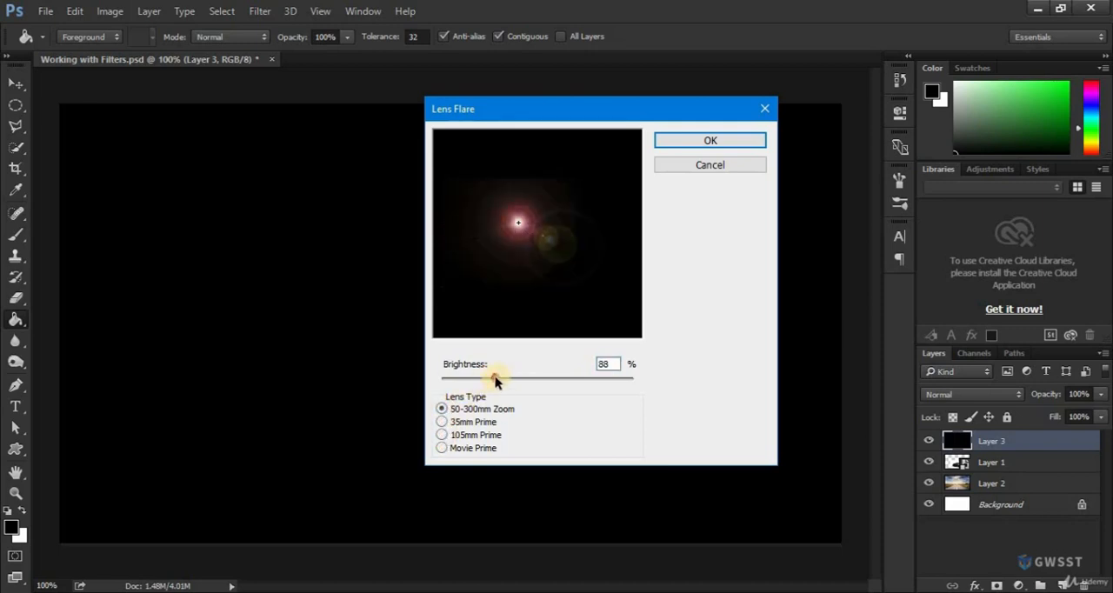
{"action": "left_click_drag", "start_coordinate": [496, 380], "coordinate": [492, 380]}
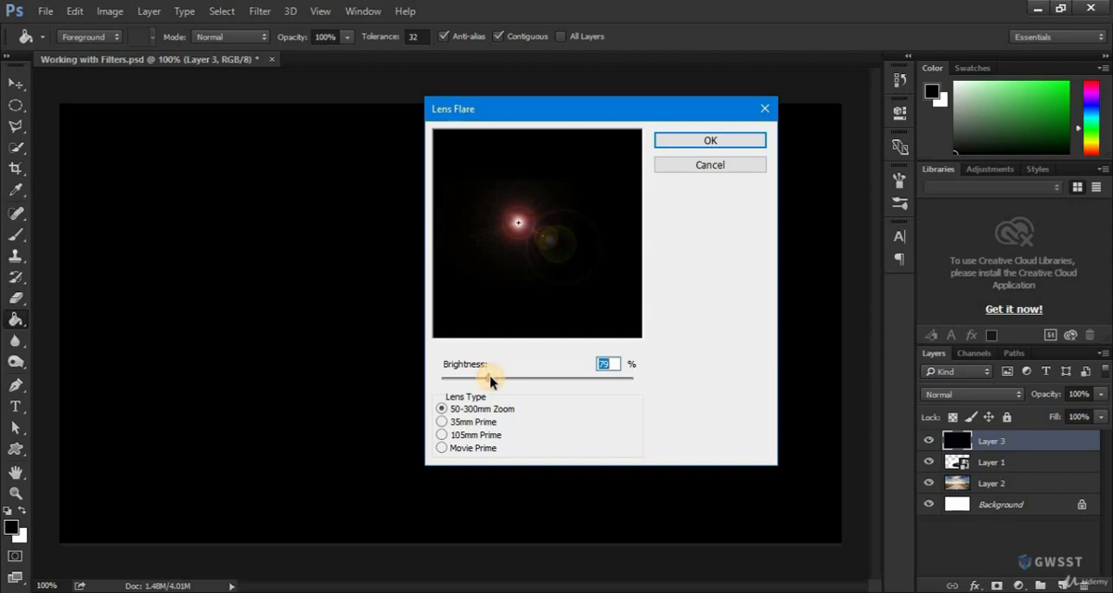
{"action": "left_click", "coordinate": [691, 145]}
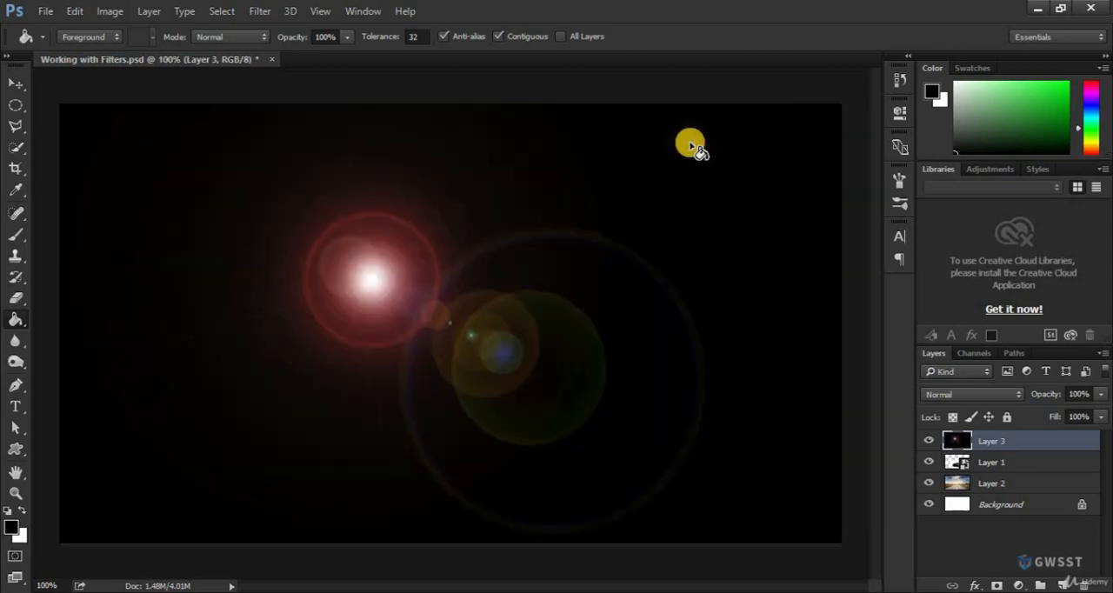
Set the flare layer's blend mode to Screen and move the flare over the car's nearer headlight
{"action": "left_click", "coordinate": [14, 89]}
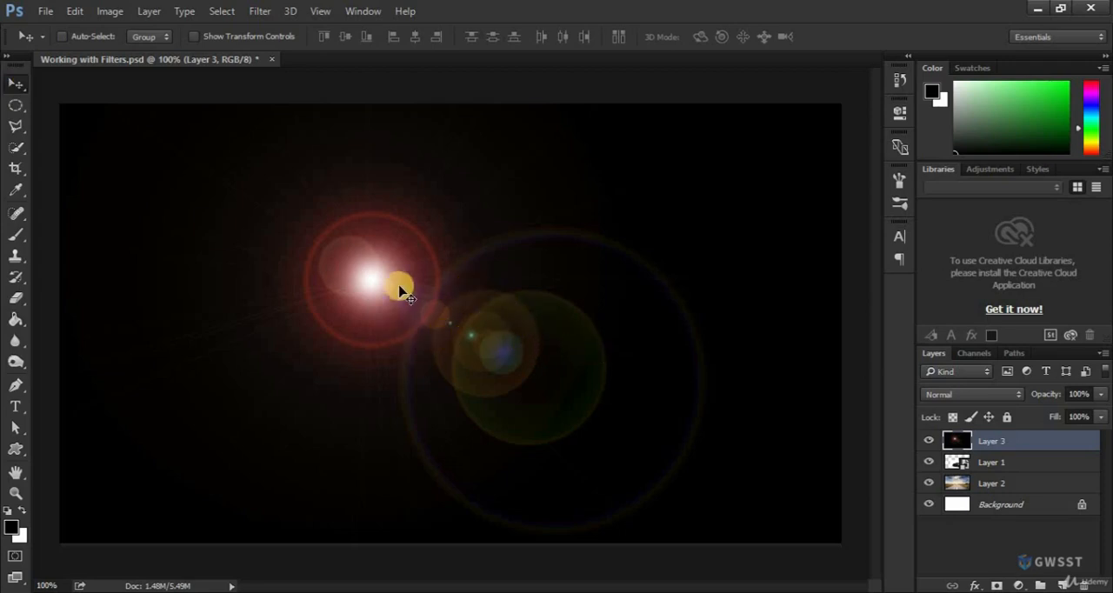
{"action": "left_click", "coordinate": [956, 395]}
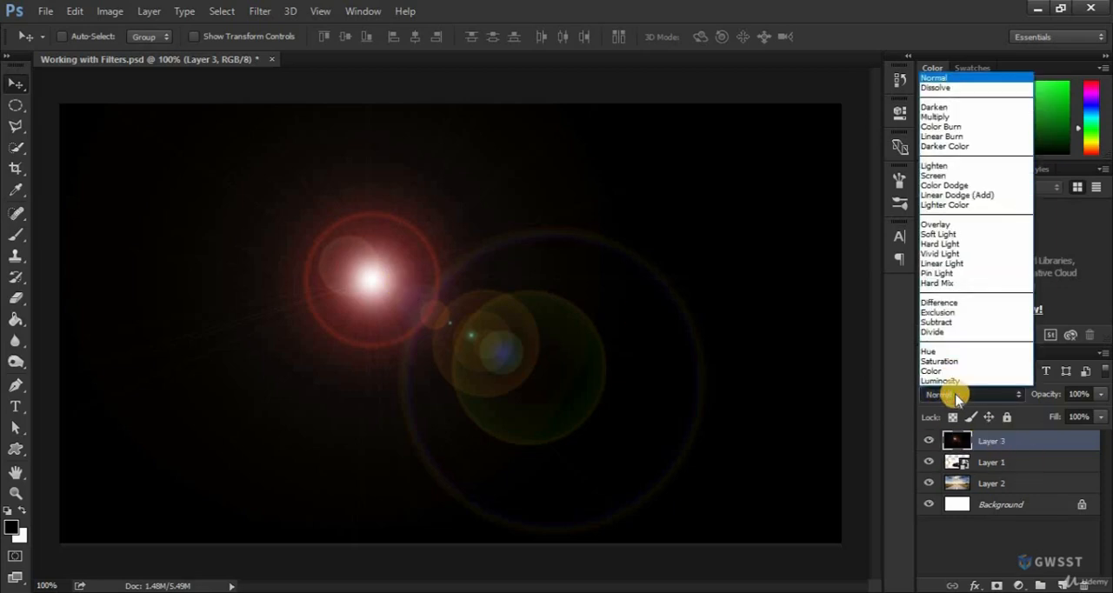
{"action": "left_click", "coordinate": [937, 176]}
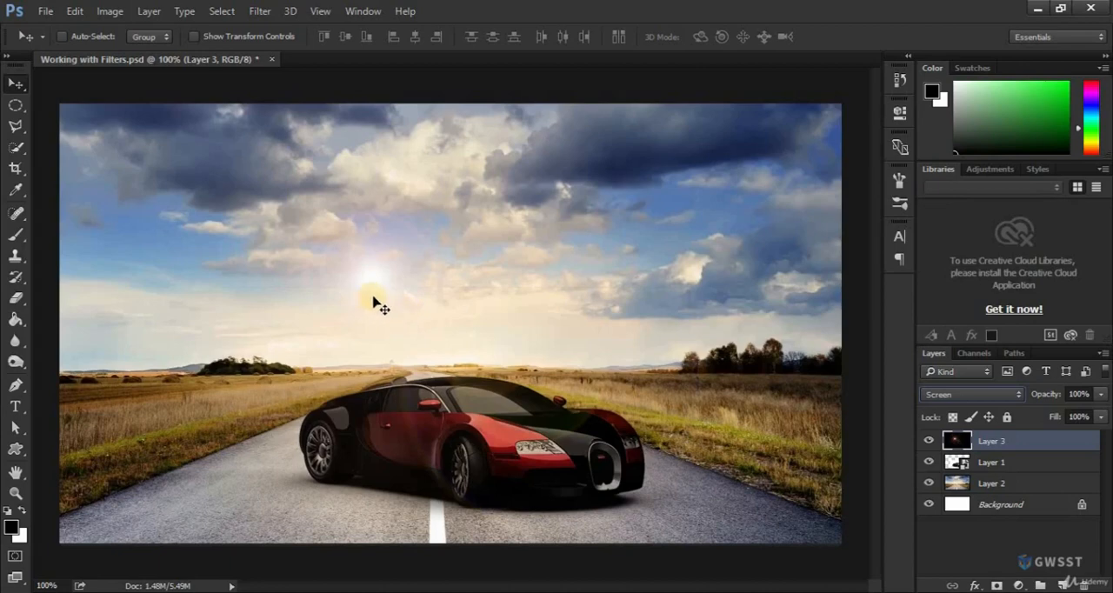
{"action": "left_click_drag", "start_coordinate": [375, 290], "coordinate": [532, 453]}
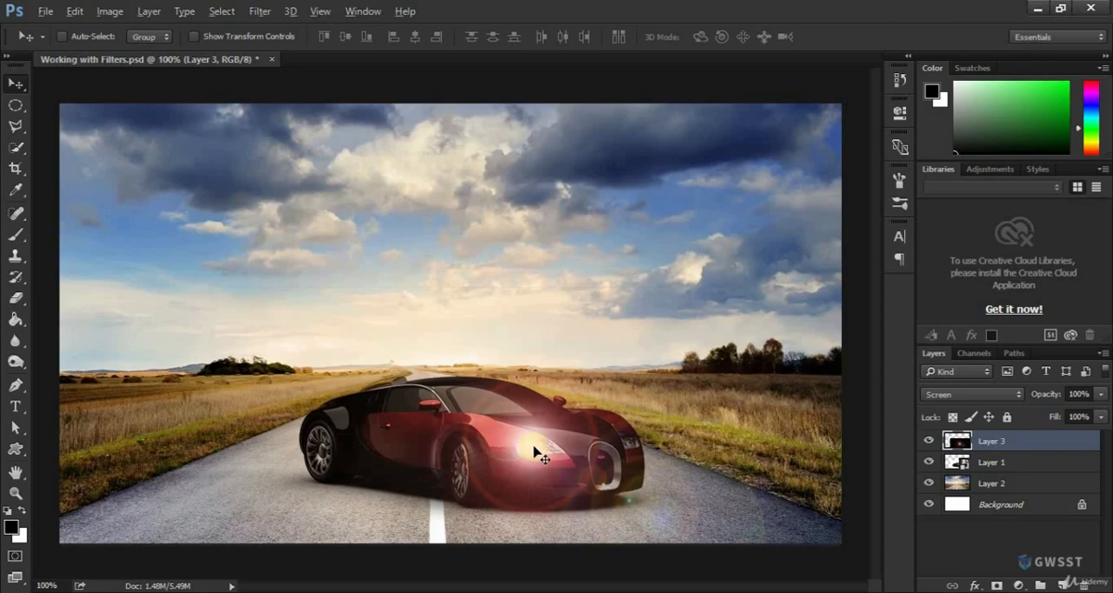
Duplicate the flare onto the car's farther headlight and reduce the copy's opacity to 85%
{"action": "left_click_drag", "start_coordinate": [533, 453], "coordinate": [630, 441]}
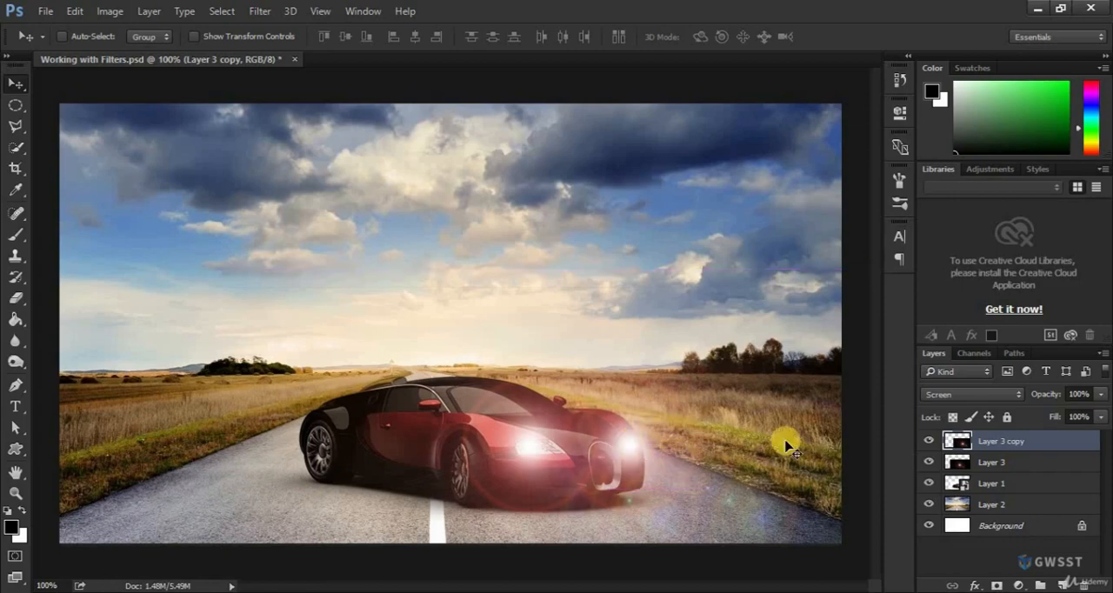
{"action": "left_click", "coordinate": [1075, 393]}
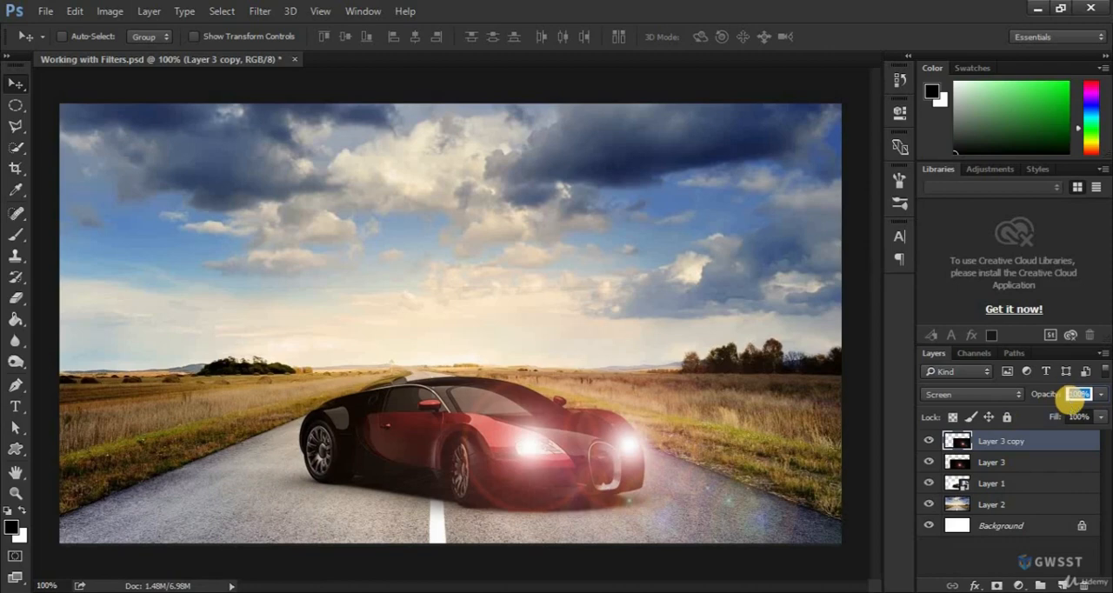
{"action": "type", "text": "75"}
{"action": "key", "text": "Return"}
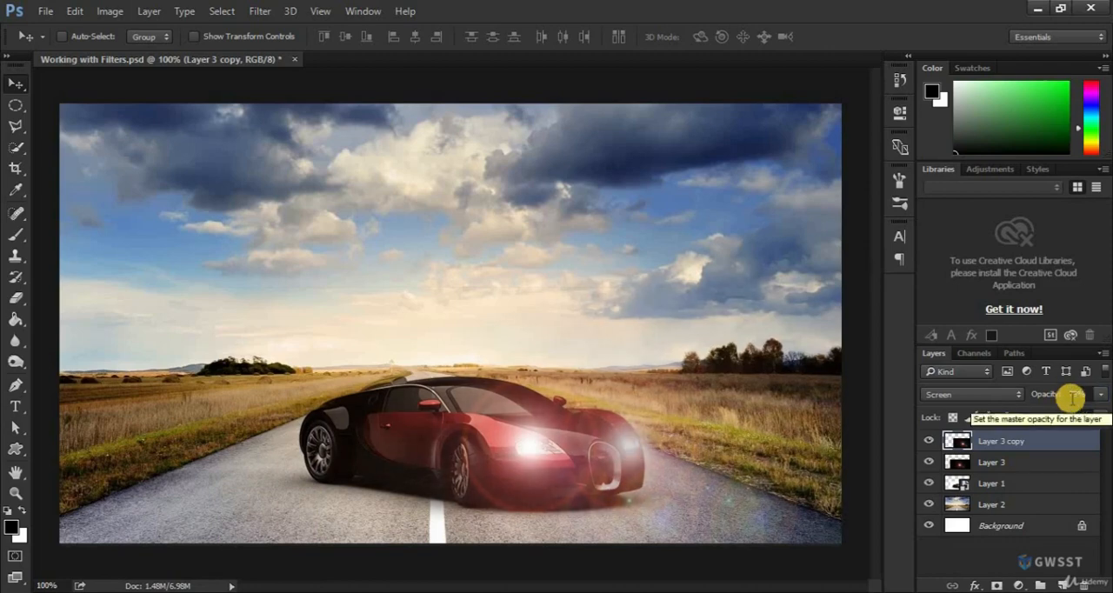
{"action": "left_click_drag", "start_coordinate": [1076, 394], "coordinate": [1058, 395]}
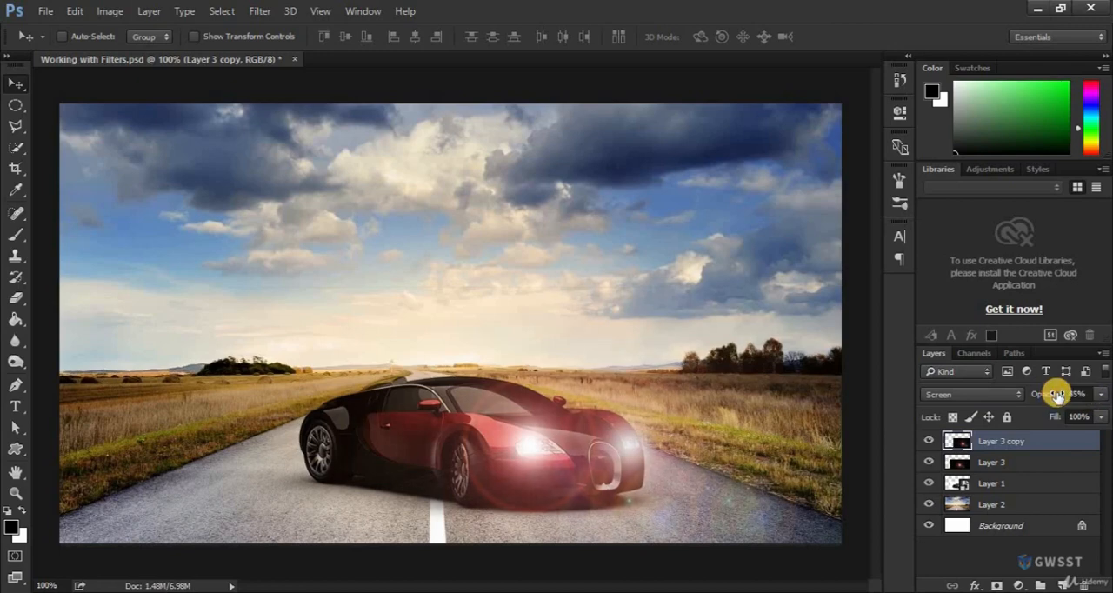